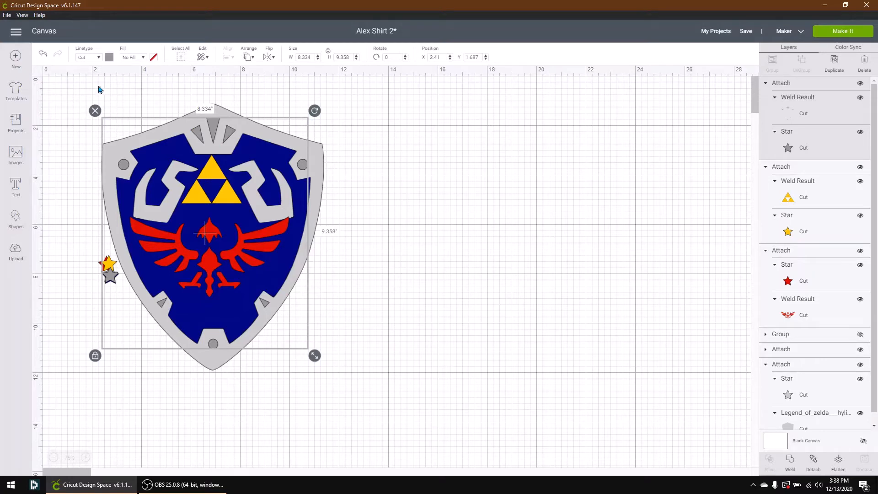
- Open a second Design Space window and place it side by side with the shield project
left_click(11, 15)
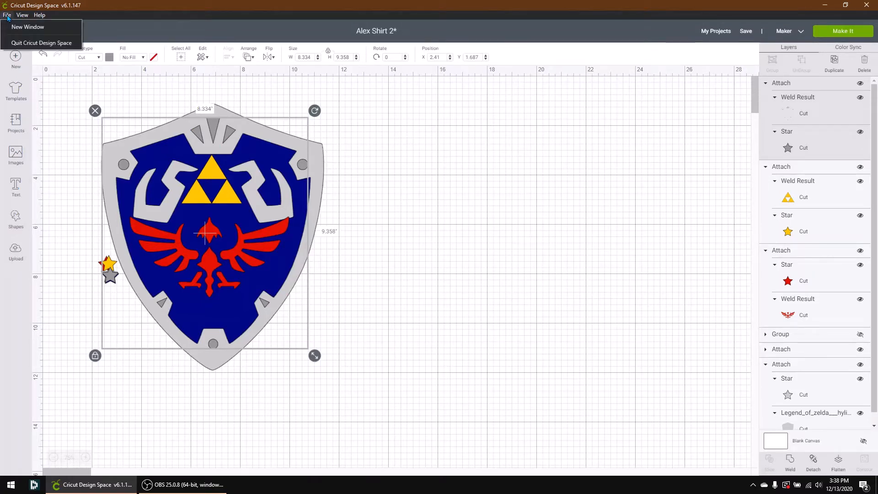
left_click(6, 16)
left_click(7, 16)
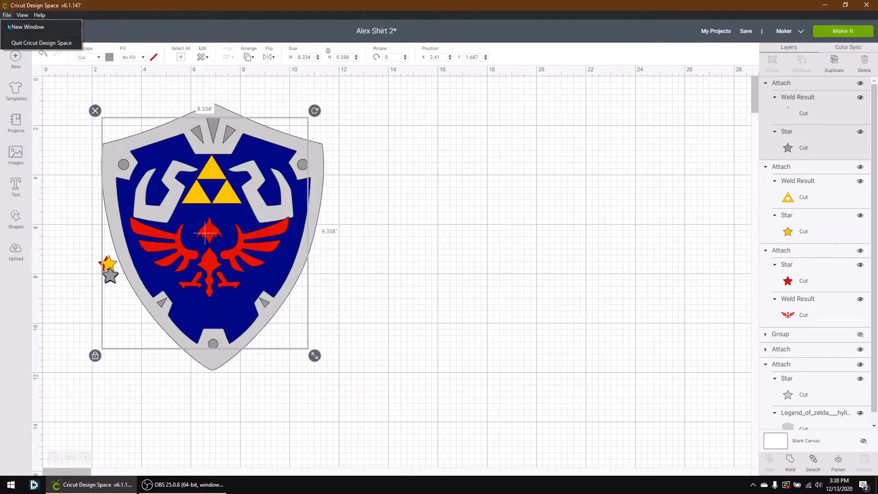
left_click(18, 26)
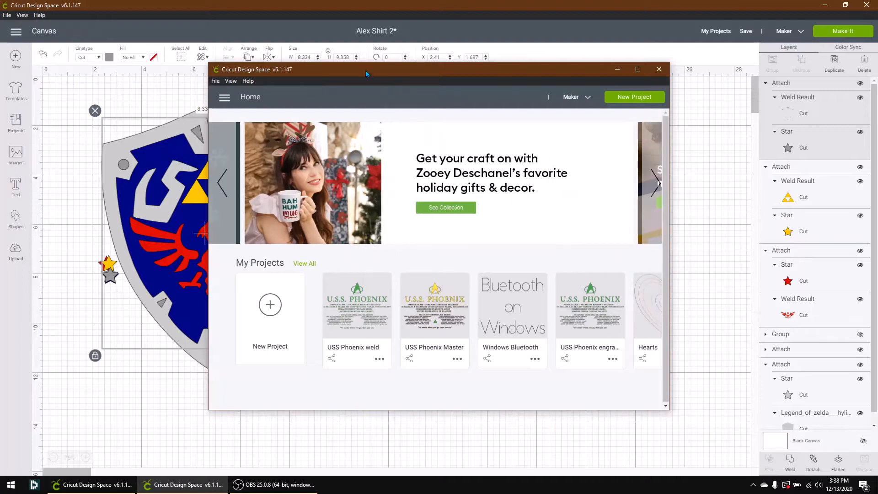
left_click_drag(362, 79, 877, 74)
left_click(342, 188)
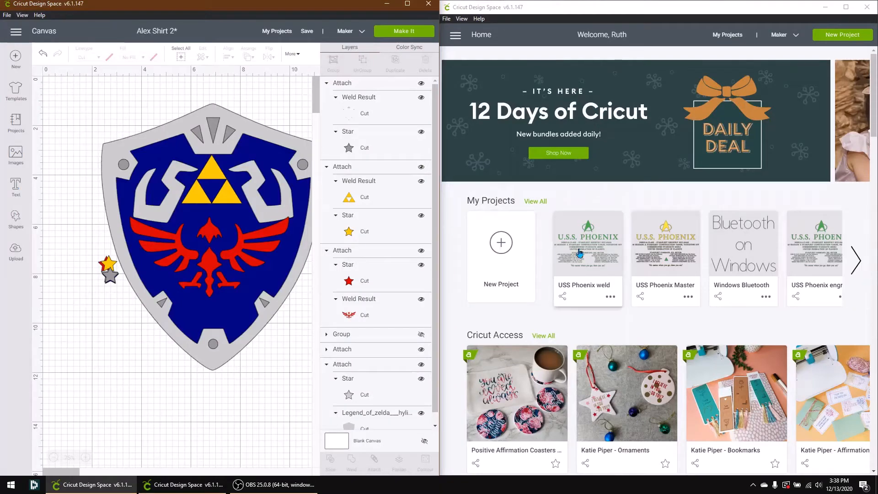
- Open the saved shirt project with the "You don't need batteries when you're powered by Madness" design in the new window
left_click(546, 202)
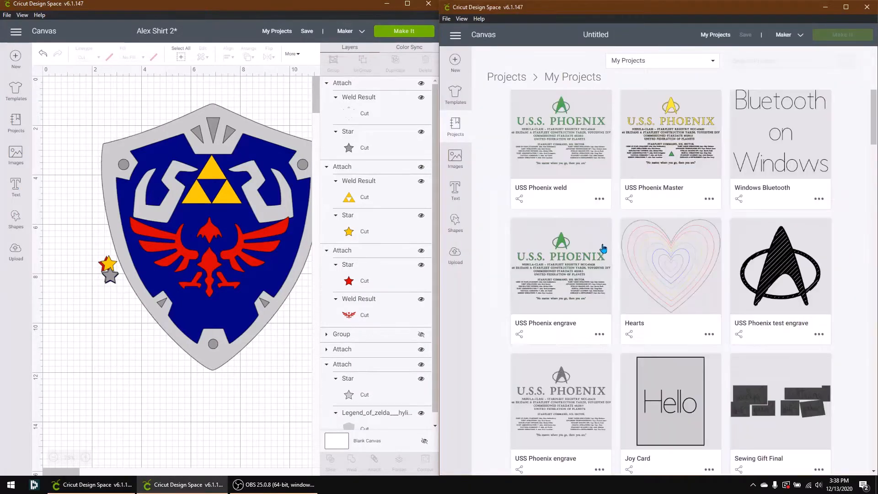
scroll(715, 320, "down", 2)
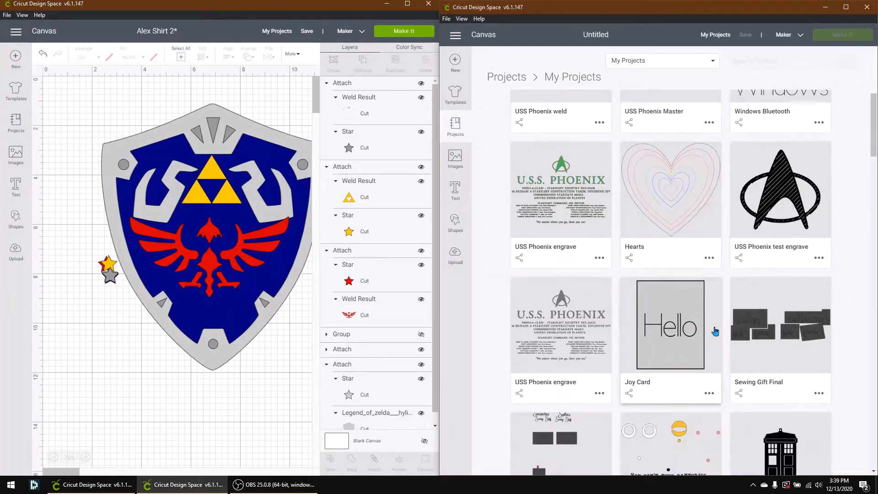
left_click(667, 429)
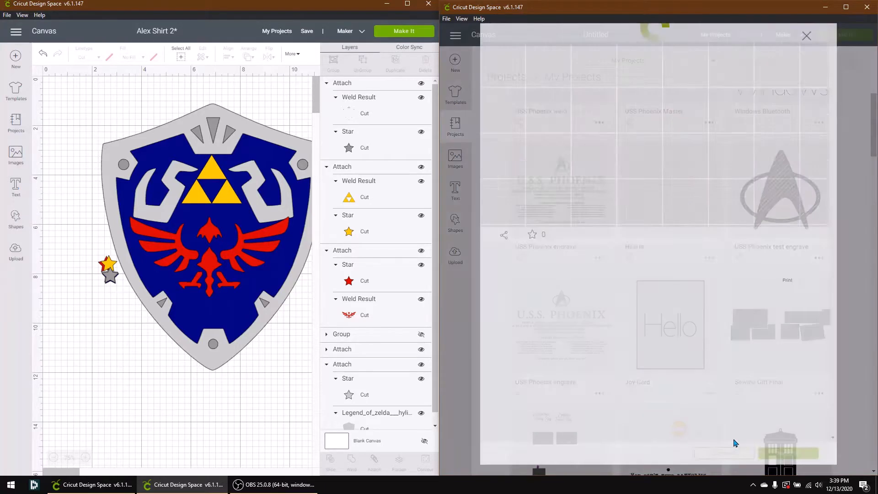
left_click(727, 465)
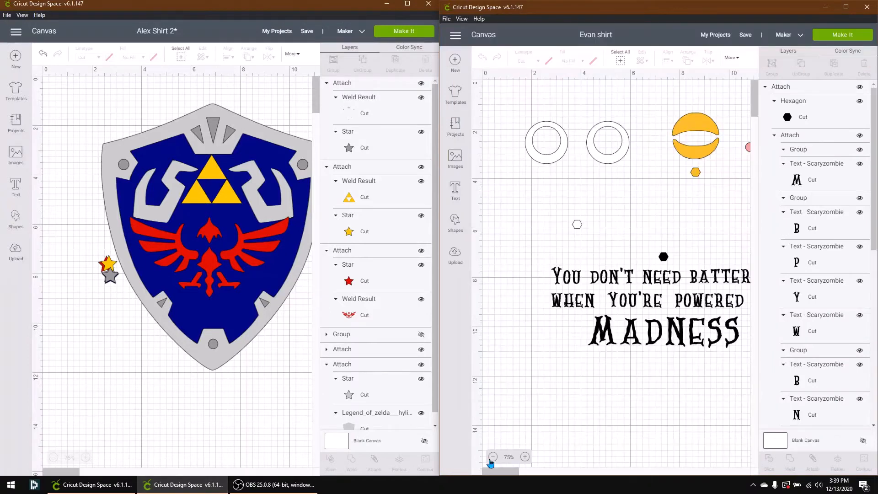
- Copy the attached Furby Beak 2 and hexagon group from the Madness shirt project and paste it into the shield project
left_click(492, 457)
left_click(493, 457)
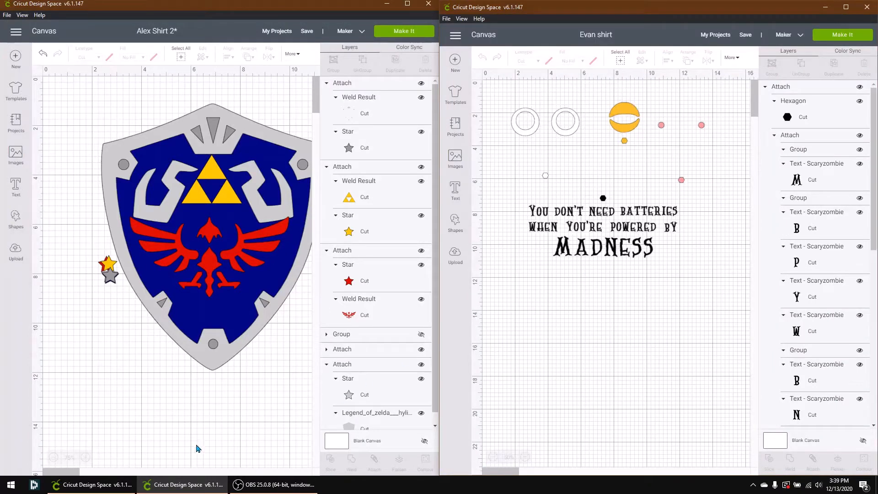
left_click(54, 458)
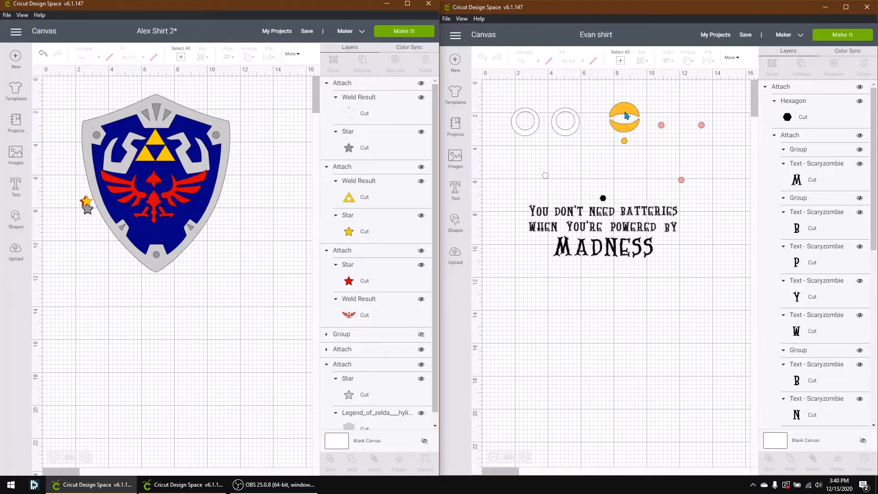
left_click(628, 110)
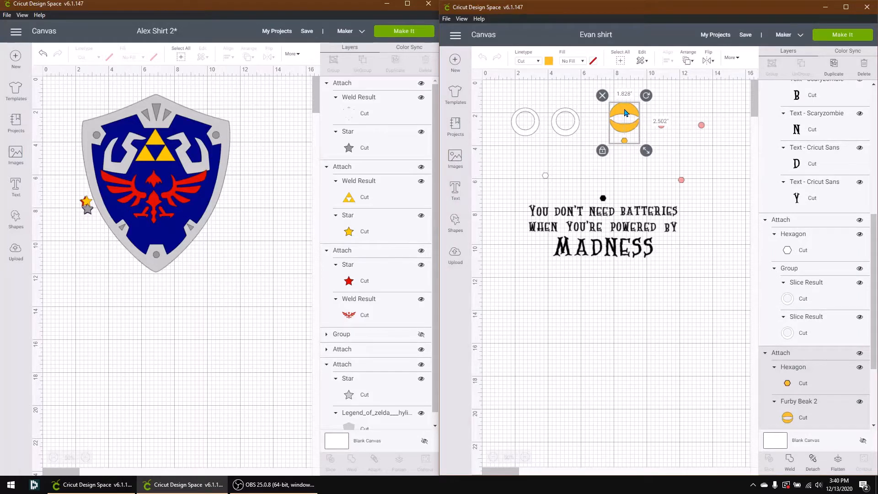
right_click(626, 113)
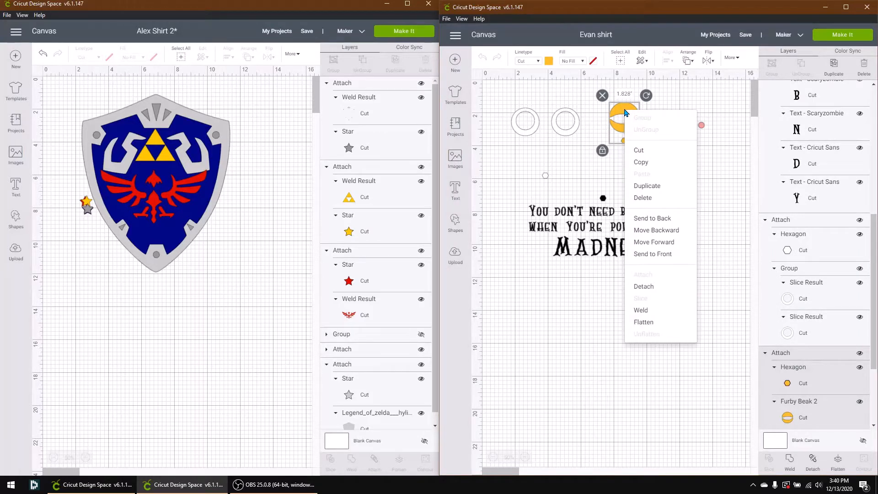
left_click(649, 163)
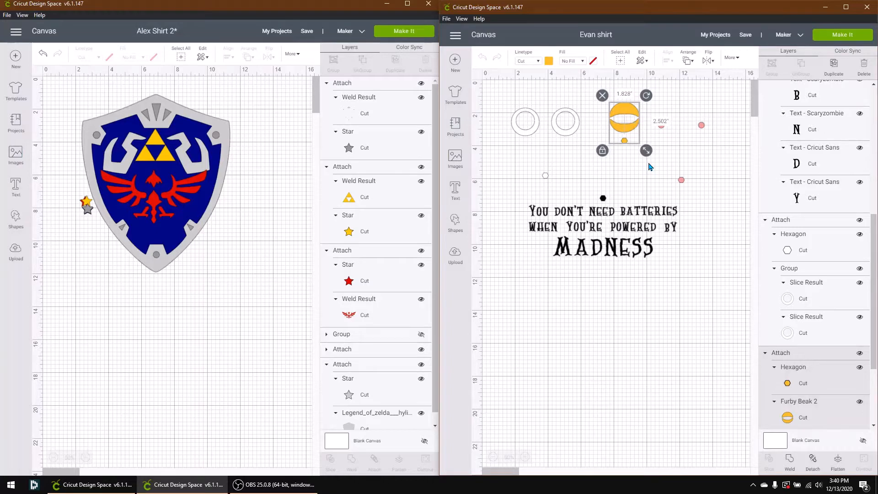
left_click(102, 280)
right_click(121, 309)
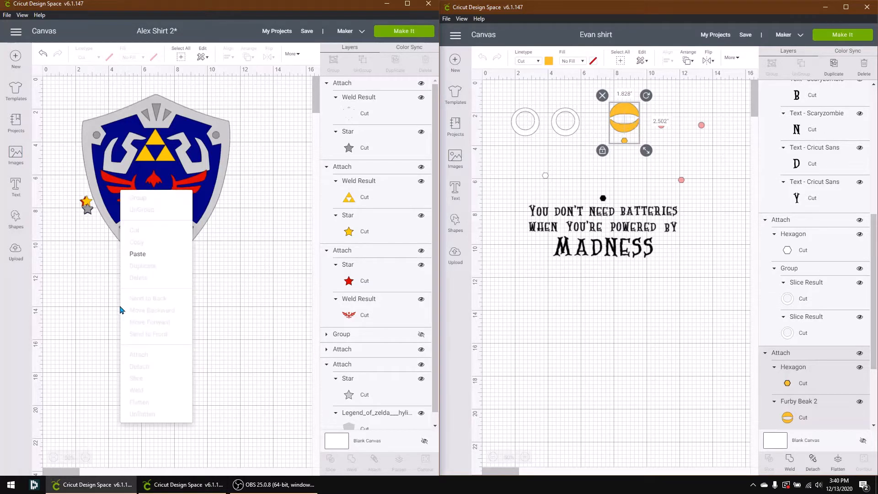
left_click(137, 254)
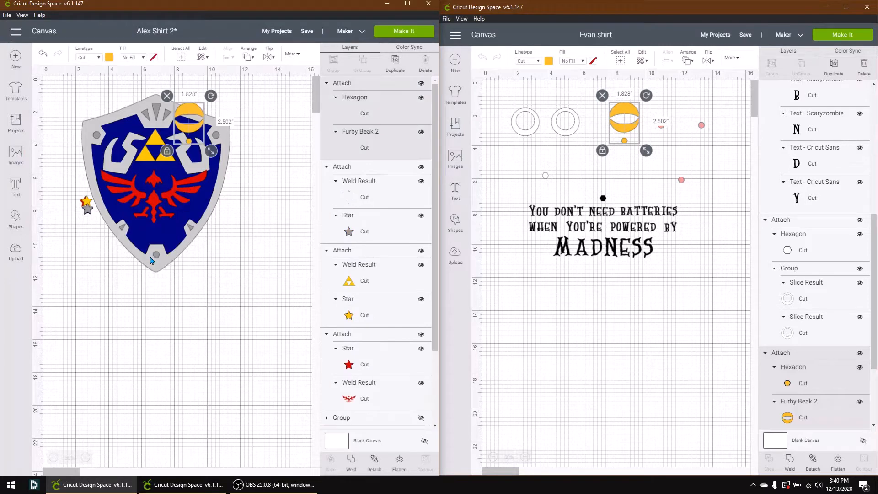
- Move the pasted beak and hexagon group off the shield to the free area at its lower right
left_click_drag(189, 130, 227, 357)
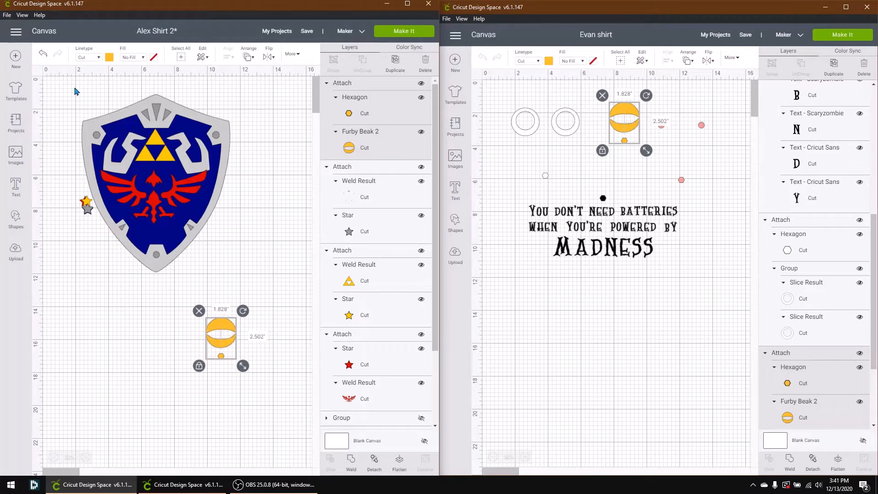
left_click_drag(77, 92, 269, 300)
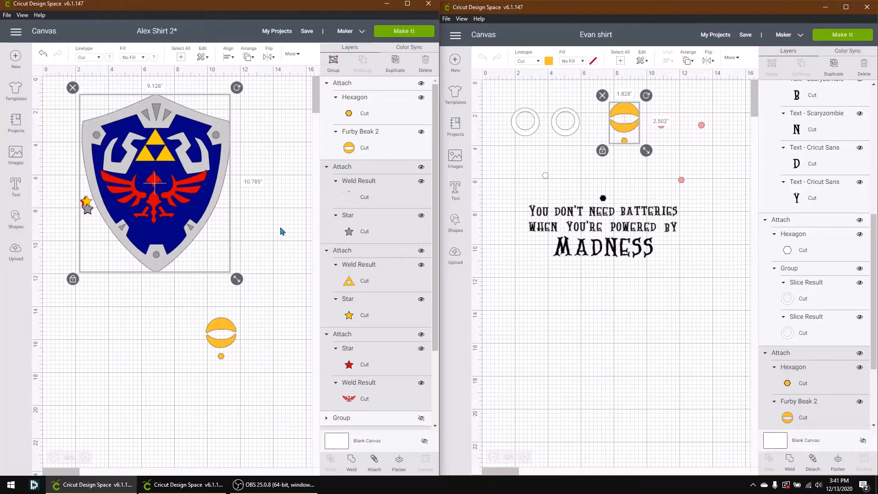
left_click(223, 325)
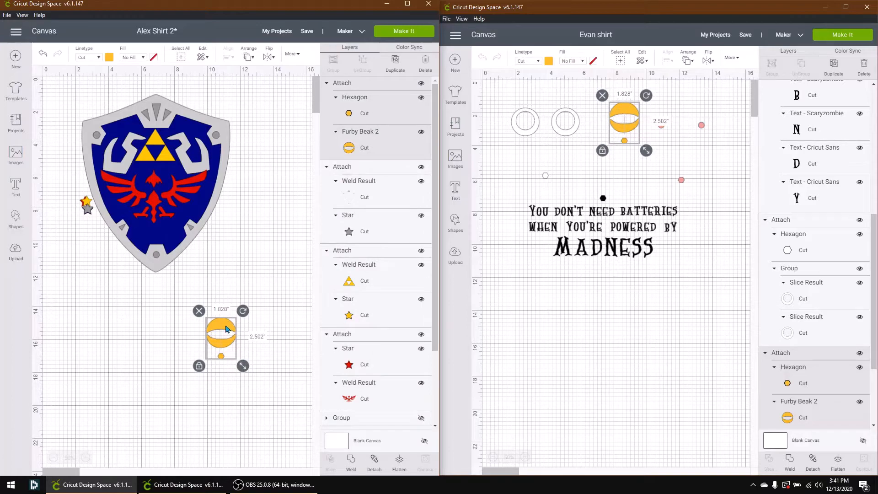
left_click_drag(225, 328, 259, 269)
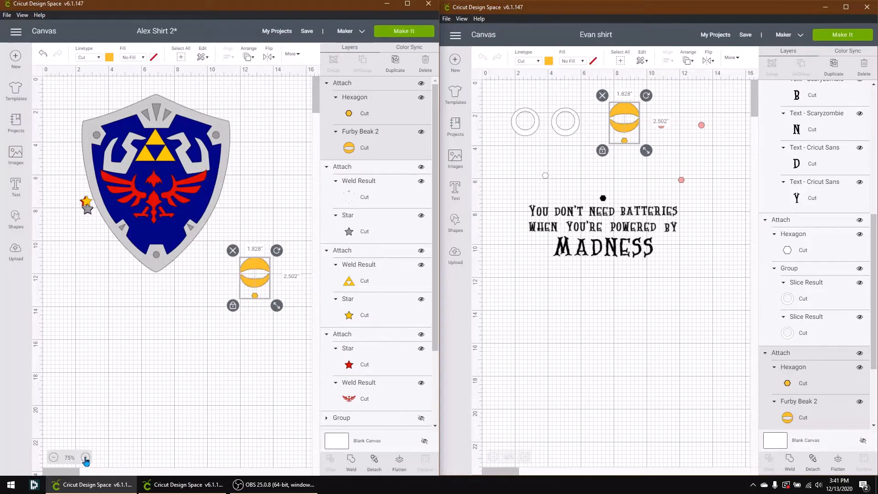
- Move the gray accent pieces off the shield to its right, and the yellow triangles and beak group below the shield
left_click_drag(150, 119, 336, 112)
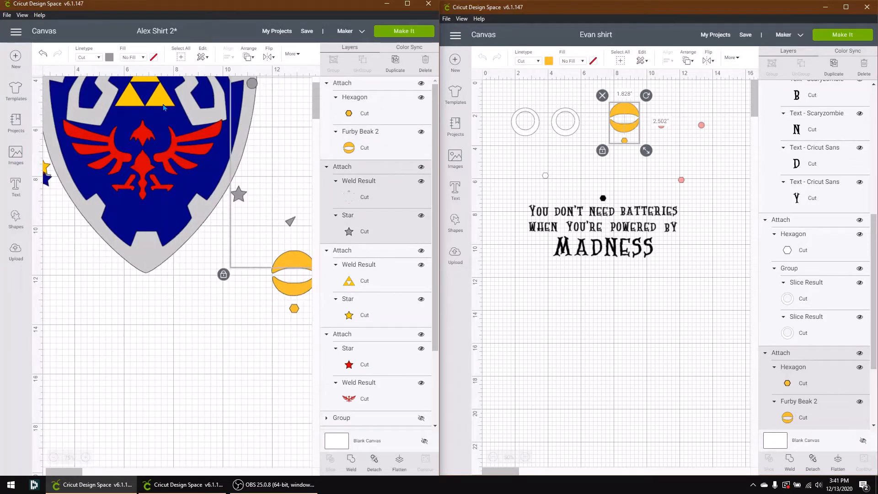
left_click_drag(163, 107, 151, 310)
left_click_drag(286, 277, 122, 381)
- Rotate the beak and hexagon group clockwise by itself, and undo the rotation
left_click(179, 326)
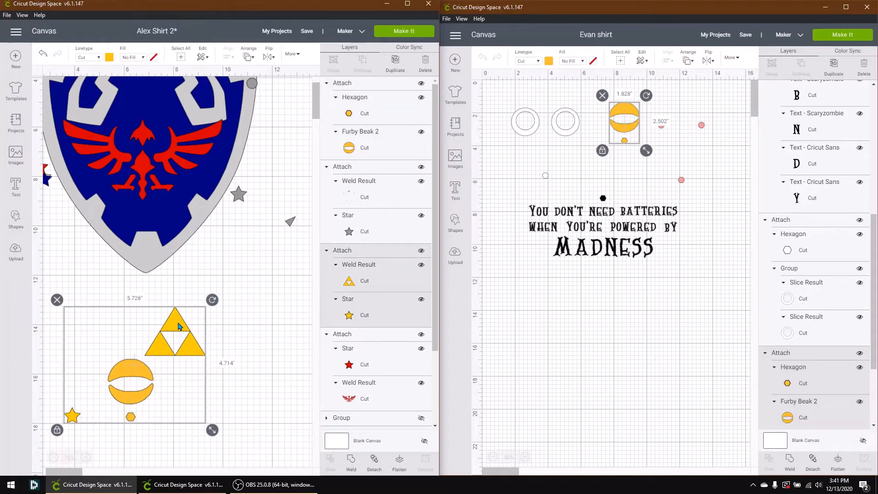
left_click(139, 399)
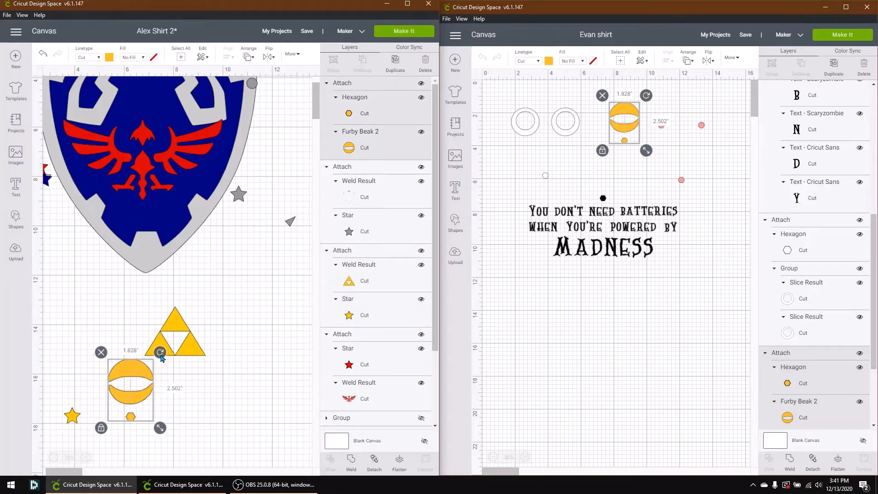
left_click_drag(161, 353, 186, 382)
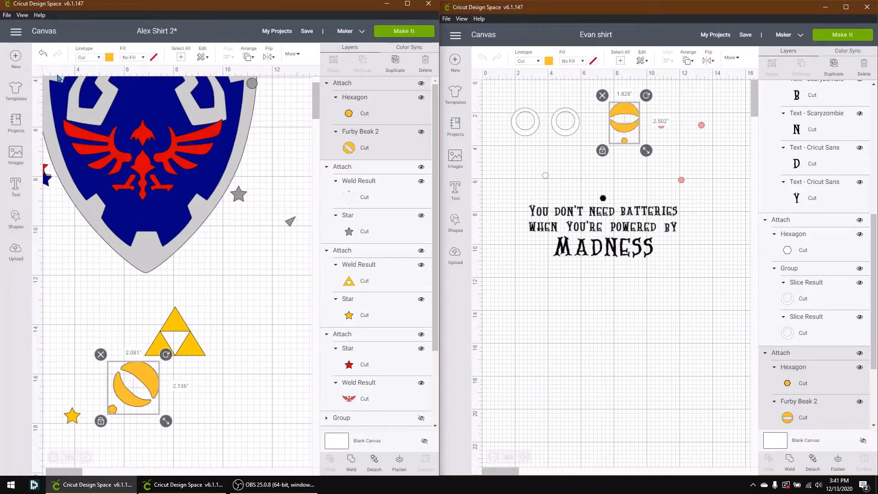
left_click(43, 53)
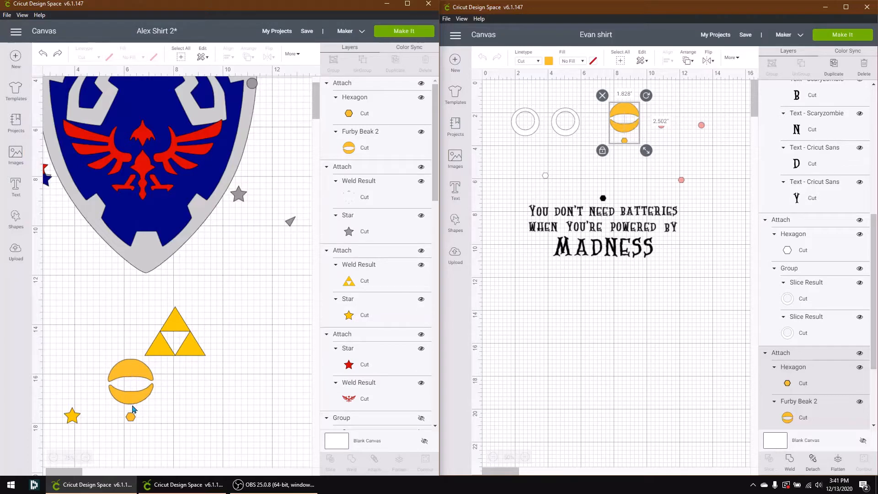
- Place the beak group left of the yellow triangles and set both groups to the yellow material color
left_click_drag(136, 404, 103, 357)
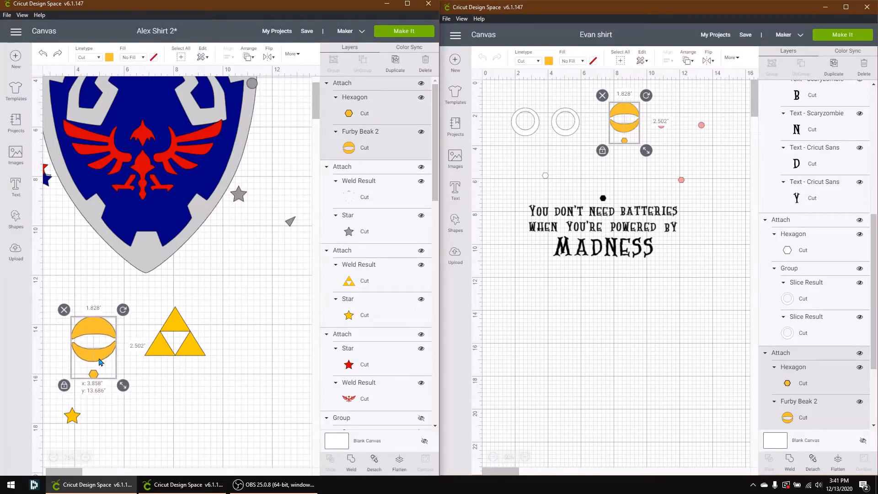
left_click_drag(237, 432, 60, 294)
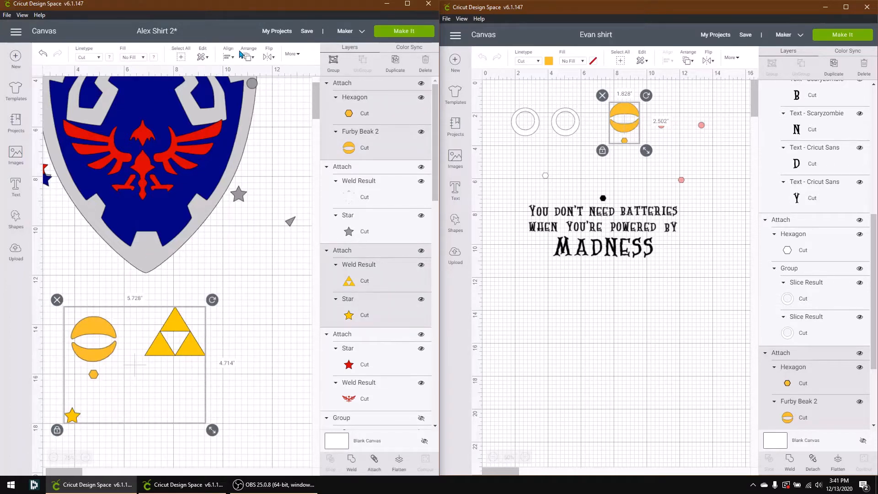
left_click(109, 60)
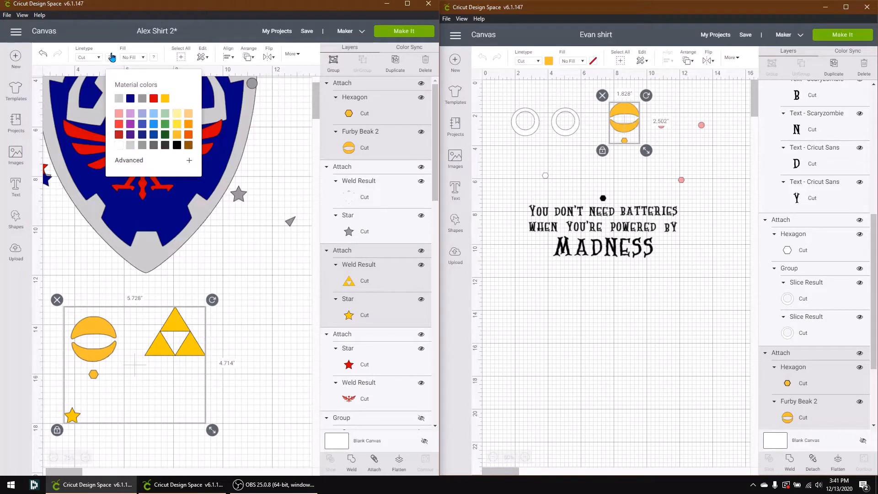
left_click(165, 99)
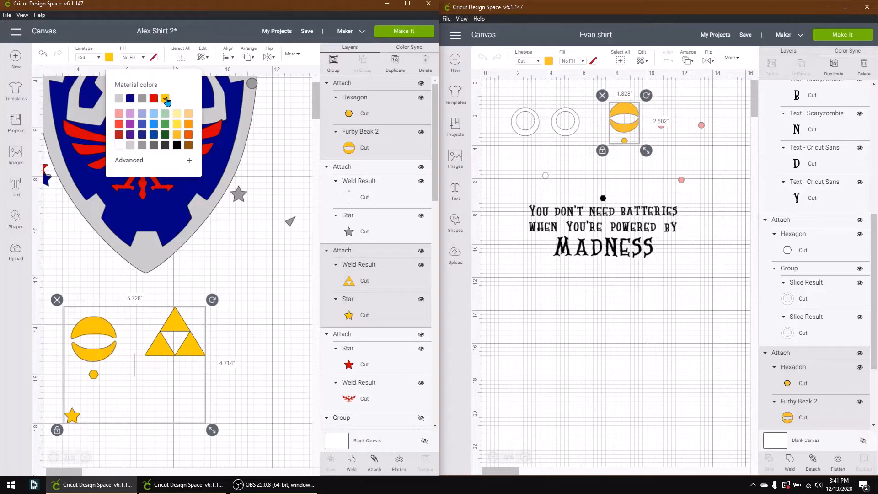
- Align the beak and triangle groups left and top, and attach them together
left_click(230, 61)
left_click(230, 61)
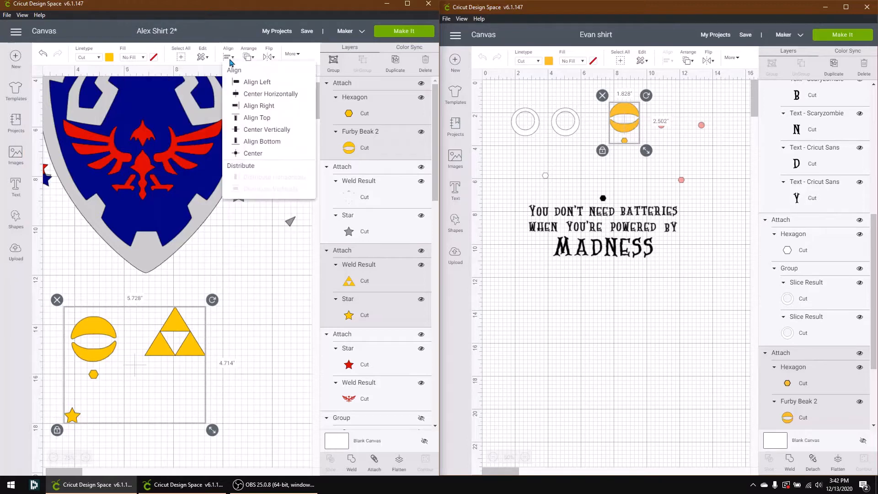
left_click(256, 84)
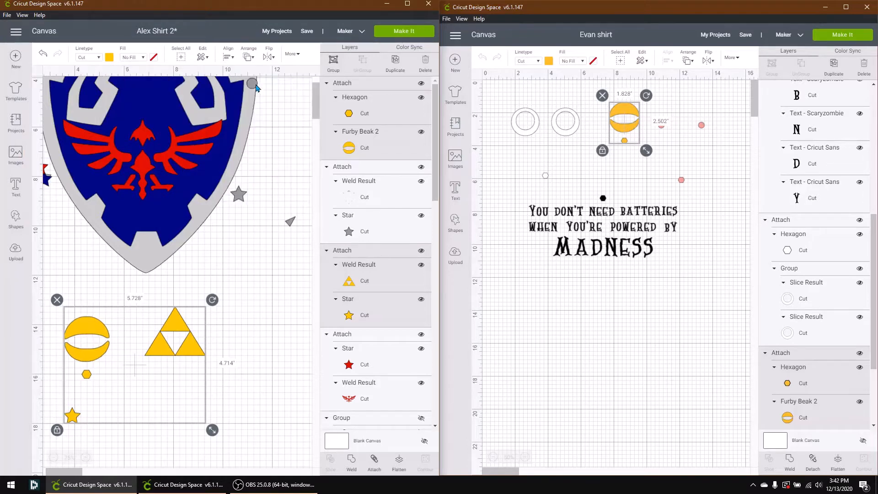
left_click(230, 58)
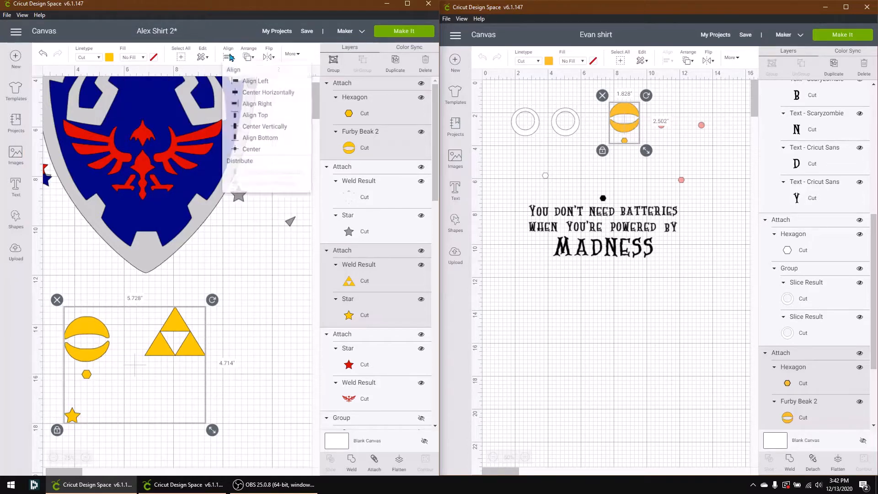
left_click(274, 119)
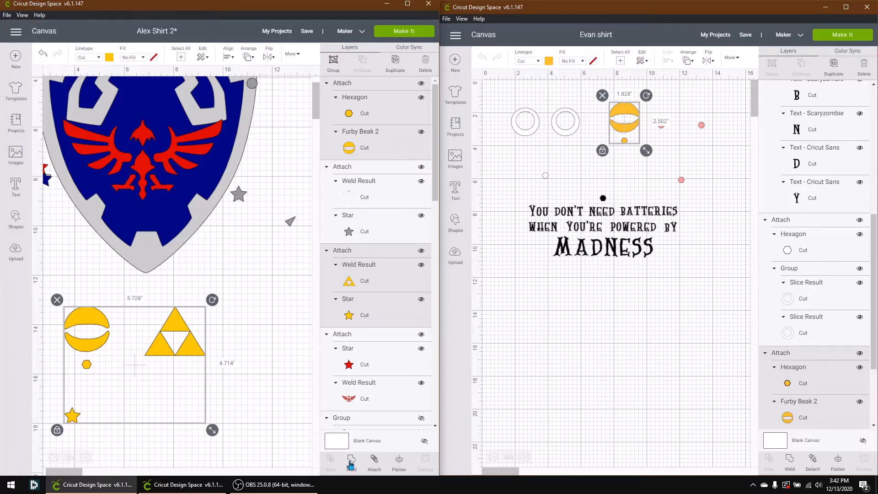
left_click(374, 461)
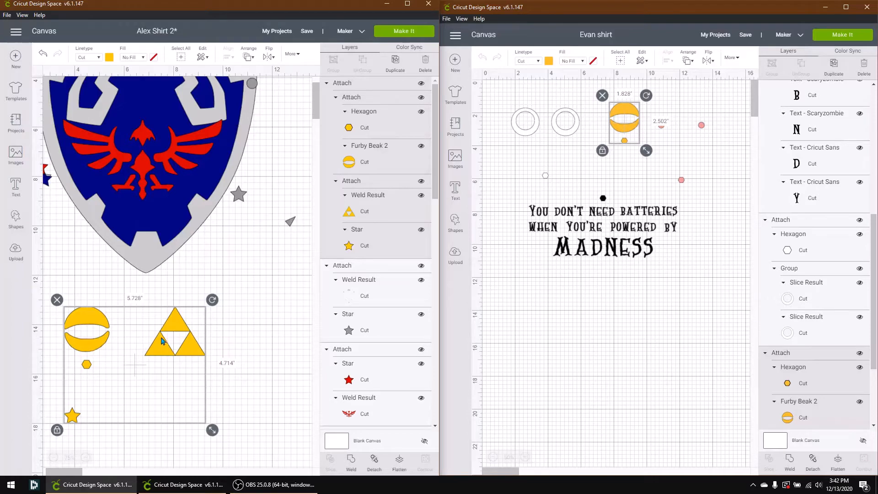
- Move the gray accent group farther right of the shield, to about X 21.9 and Y 4.3 inches
left_click(53, 457)
left_click(53, 457)
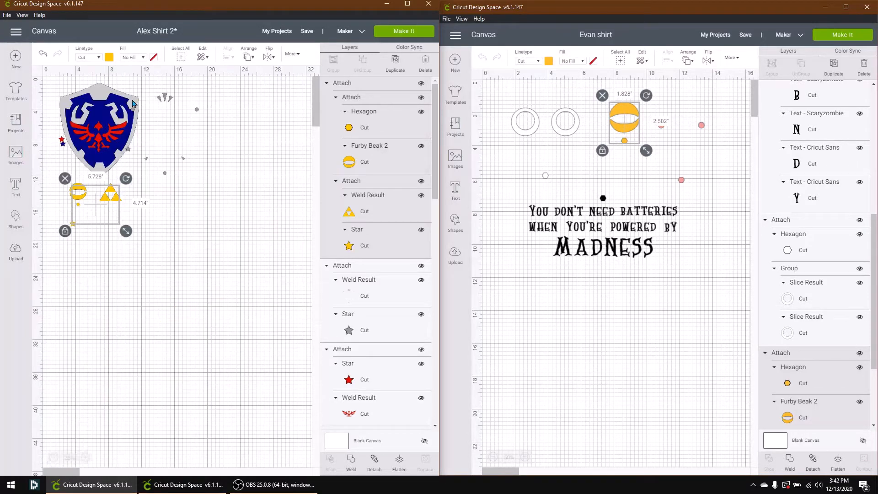
left_click_drag(170, 99, 277, 108)
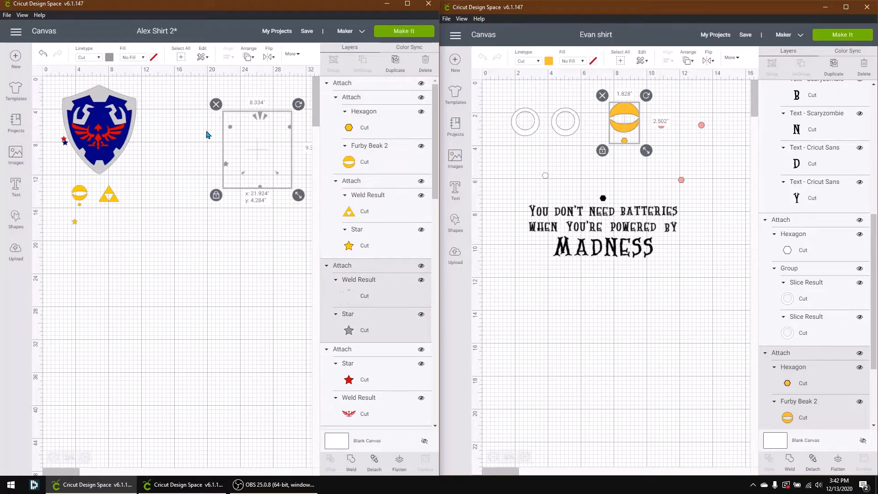
- Move the red emblem group off the shield to about X 19.5, Y 16.6 inches, and the blue shield group below the yellow pieces
left_click_drag(99, 137, 234, 279)
left_click_drag(238, 230, 241, 227)
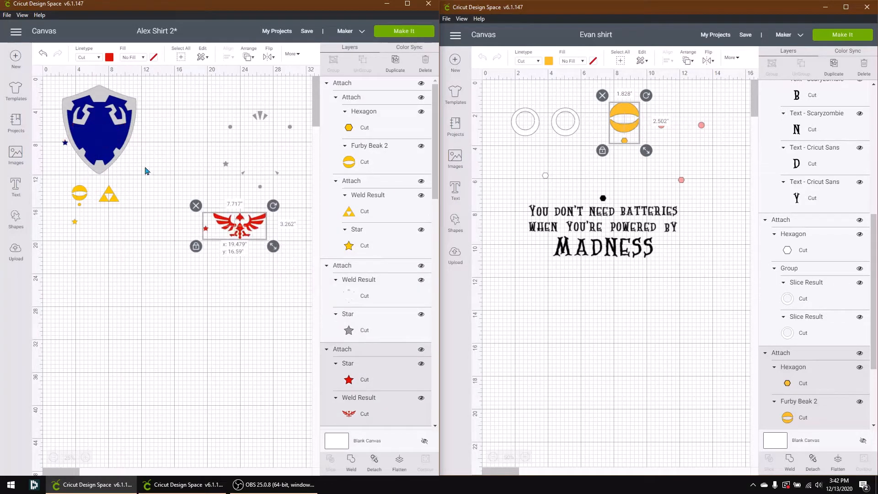
left_click_drag(92, 126, 156, 301)
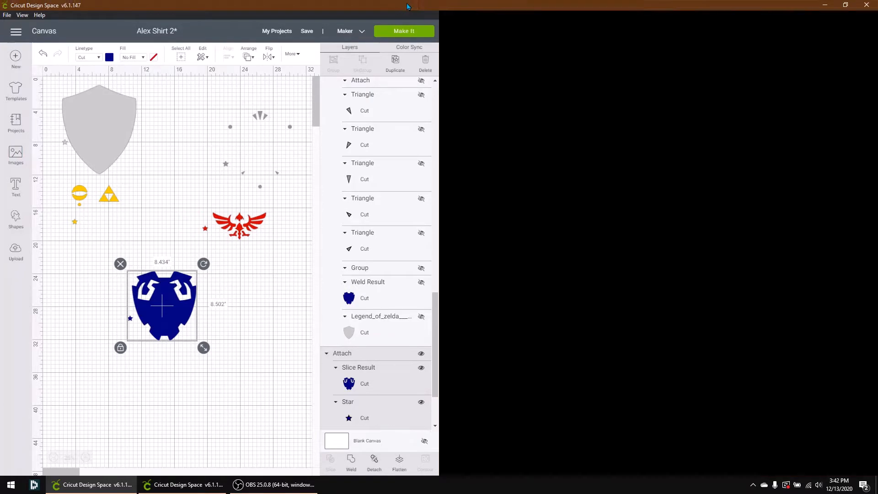
- Maximize the Alex Shirt 2 window and move the blue shield group between the gray shield and gray accents, at about X 11.4, Y 6.3 inches
left_click(407, 4)
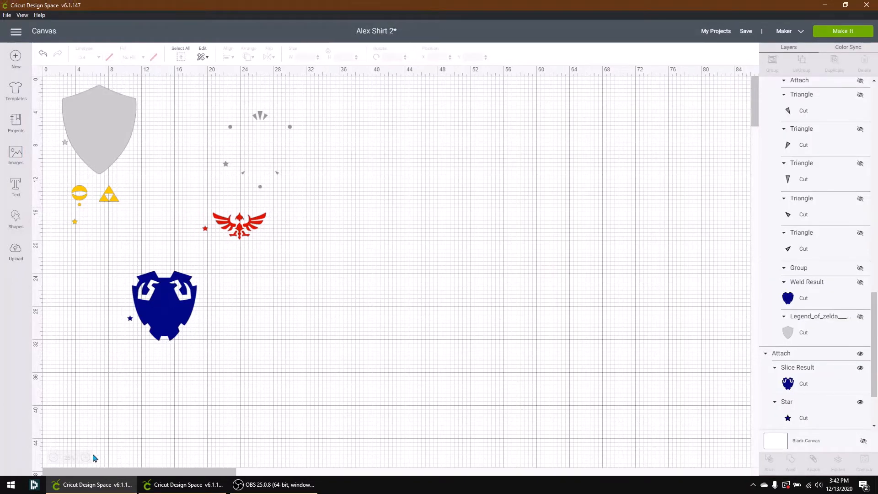
left_click(85, 456)
scroll(314, 424, "down", 5)
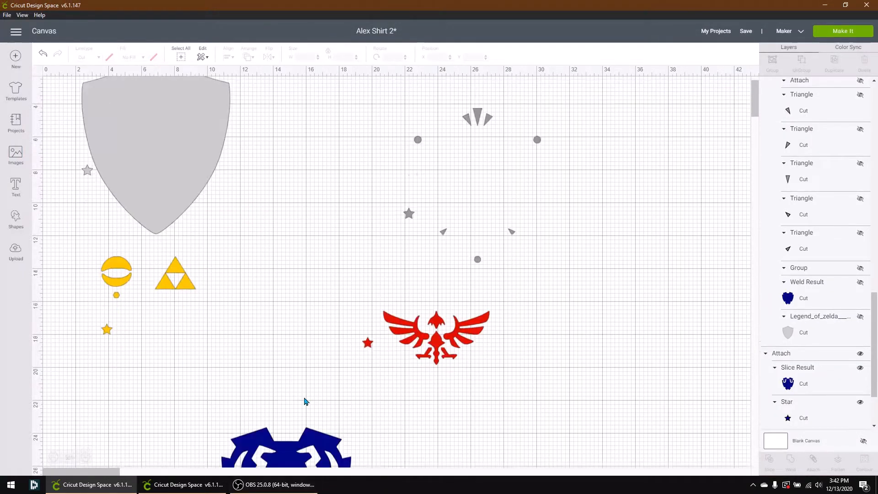
left_click_drag(311, 419, 301, 144)
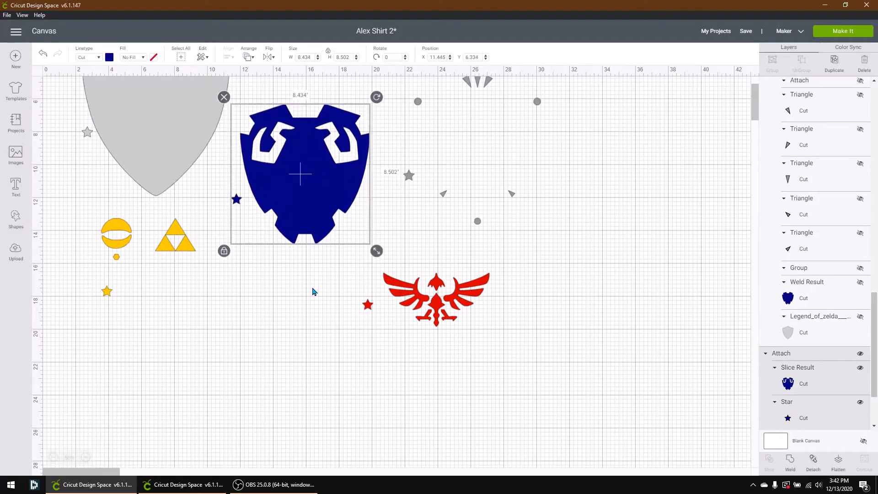
- Arrange the gray shield, blue shield and gray accent groups in one row along the canvas top, at about X 1.3, 11.4 and 22 inches
scroll(314, 292, "up", 3)
left_click_drag(165, 200, 147, 197)
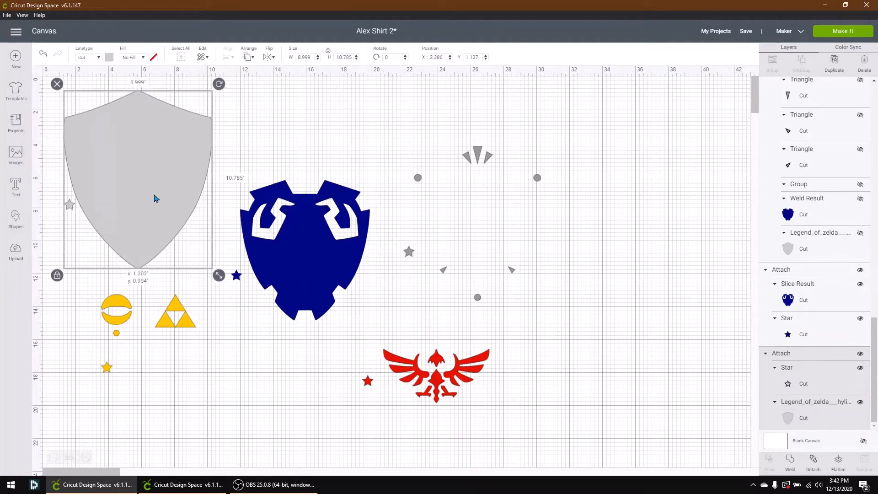
left_click_drag(293, 272, 292, 192)
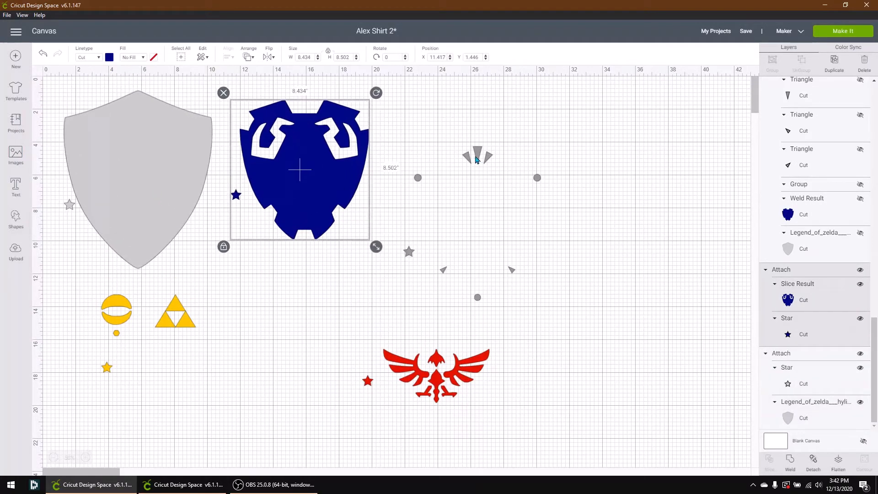
left_click_drag(476, 155, 477, 110)
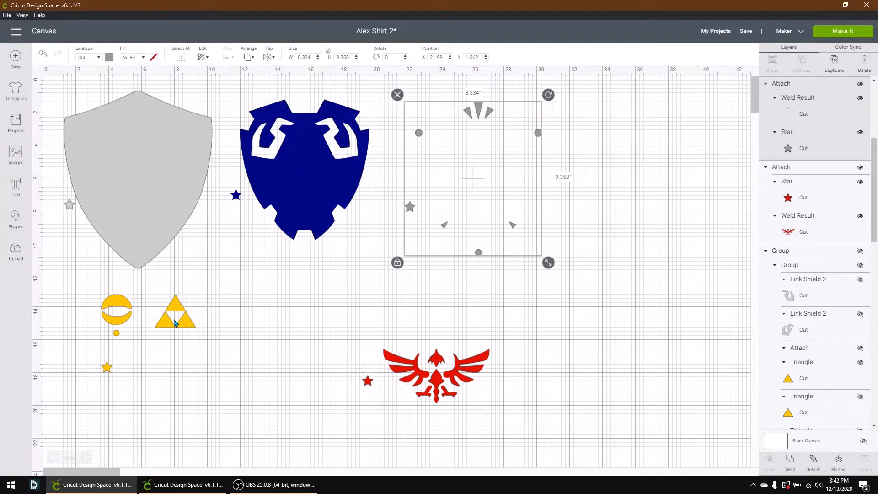
- Move the yellow group directly below the gray shield and the red emblem group beside it, at about X 9.5, Y 12.1 inches
left_click_drag(176, 321, 139, 306)
left_click_drag(431, 385, 266, 310)
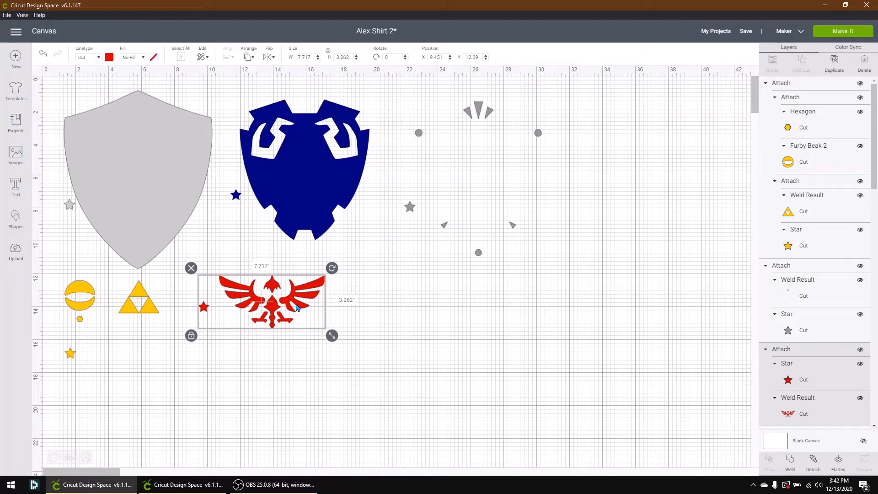
- Save the Alex Shirt 2 project and send it to mat preparation for cutting
left_click(746, 31)
left_click(736, 48)
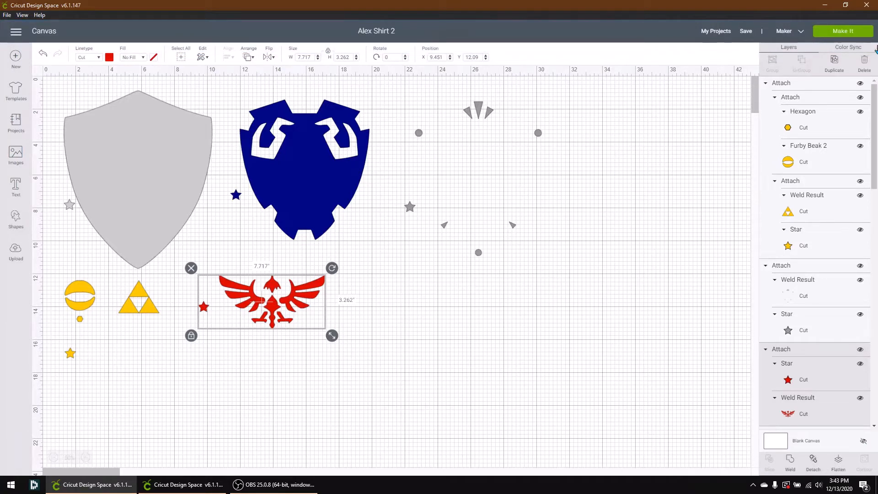
left_click(846, 33)
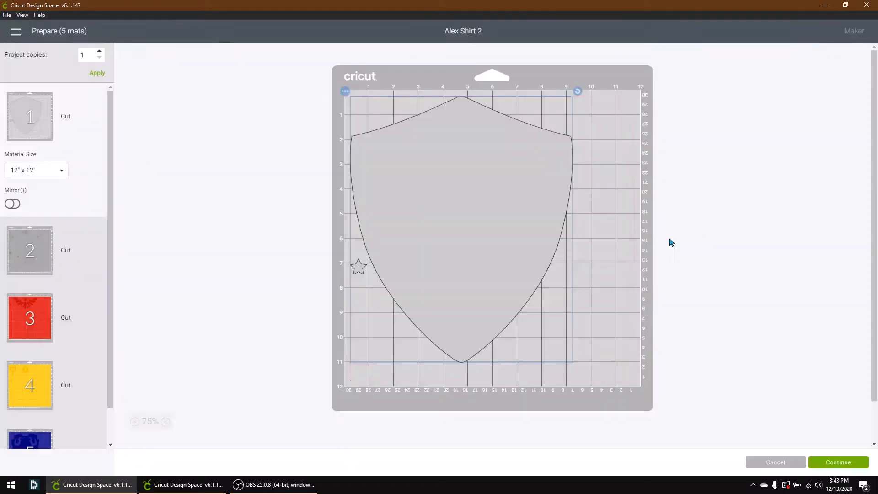
- Turn on Mirror for all five mats: light gray, gray, red, yellow and blue
left_click(12, 204)
scroll(39, 219, "down", 1)
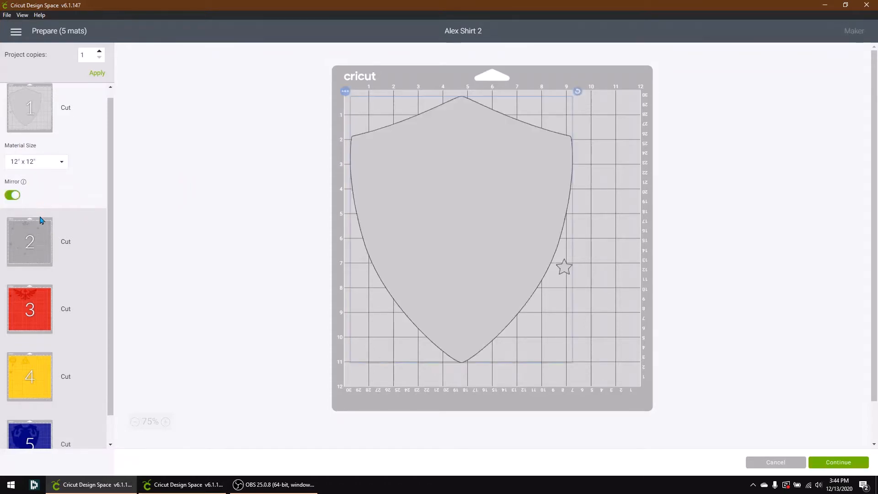
left_click(37, 219)
left_click(12, 232)
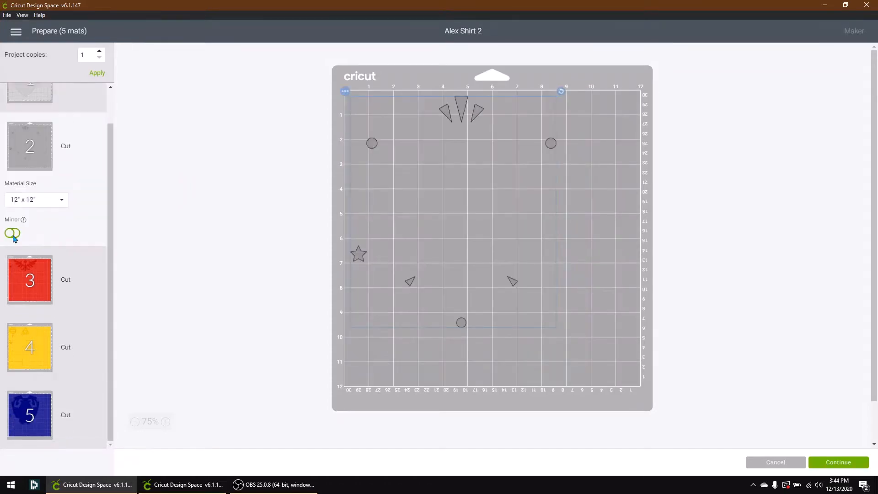
left_click(20, 282)
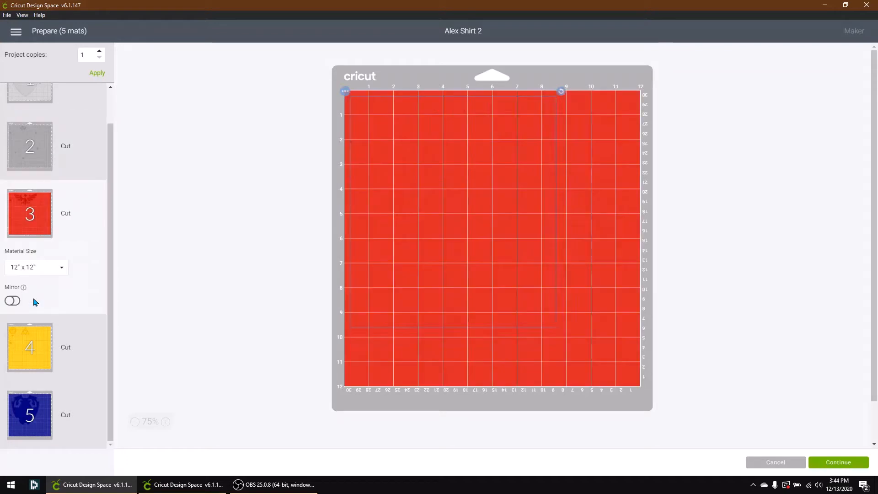
left_click(10, 302)
left_click(17, 340)
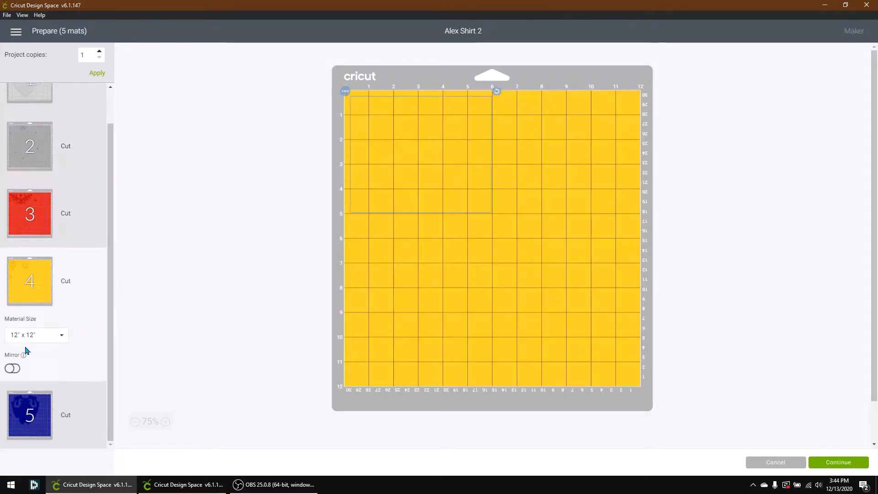
left_click(12, 368)
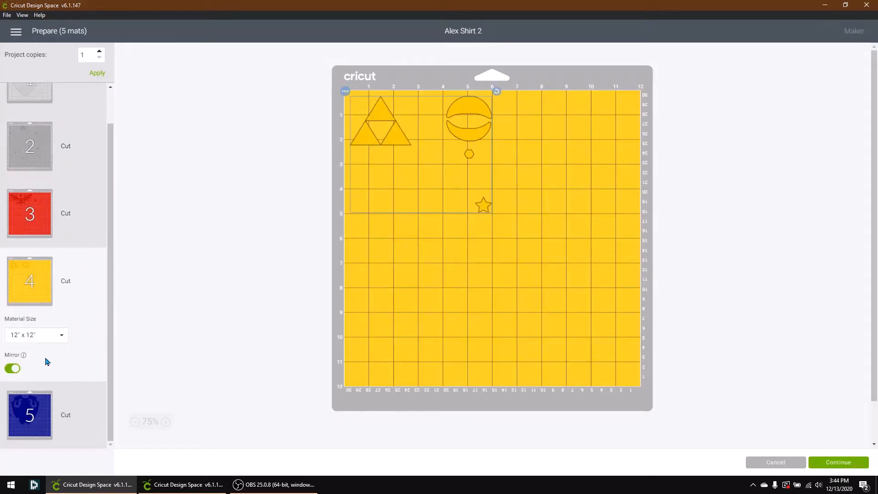
left_click(38, 420)
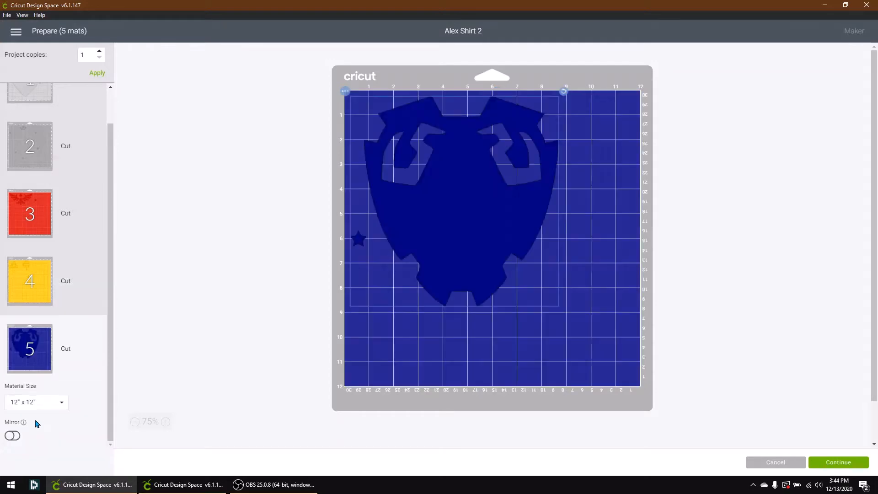
left_click(12, 437)
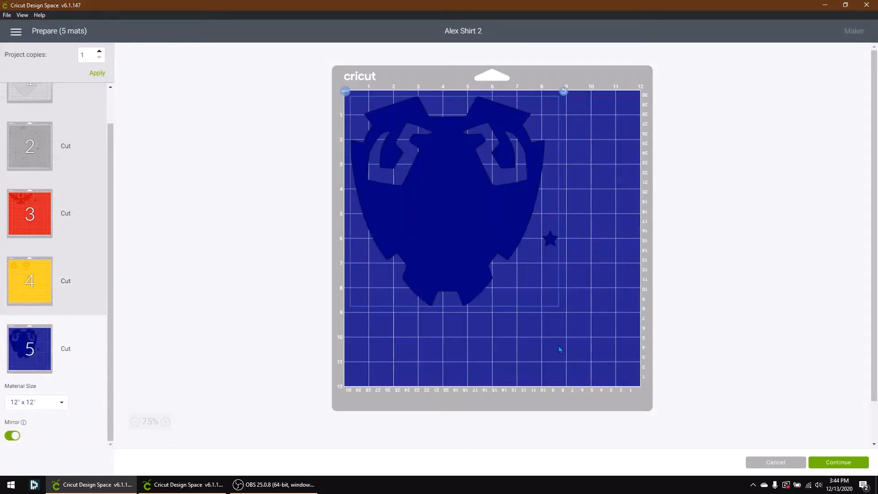
- Continue to the cutting setup with Everyday Iron-On as base material, and highlight the reminder about mirroring and placing the shiny side down
left_click(826, 466)
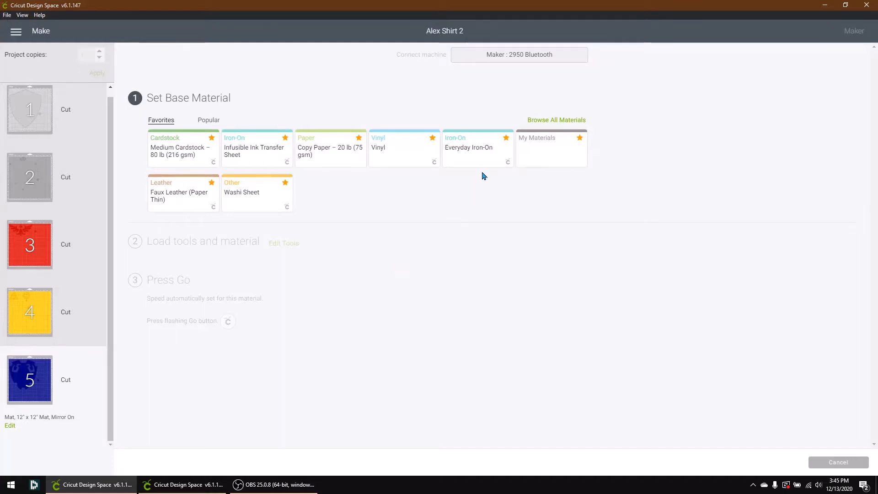
left_click(481, 157)
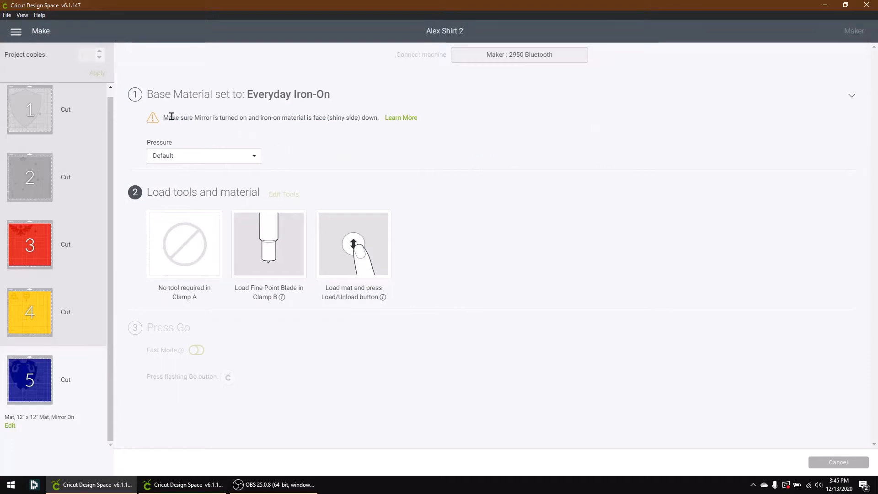
left_click_drag(192, 116, 386, 121)
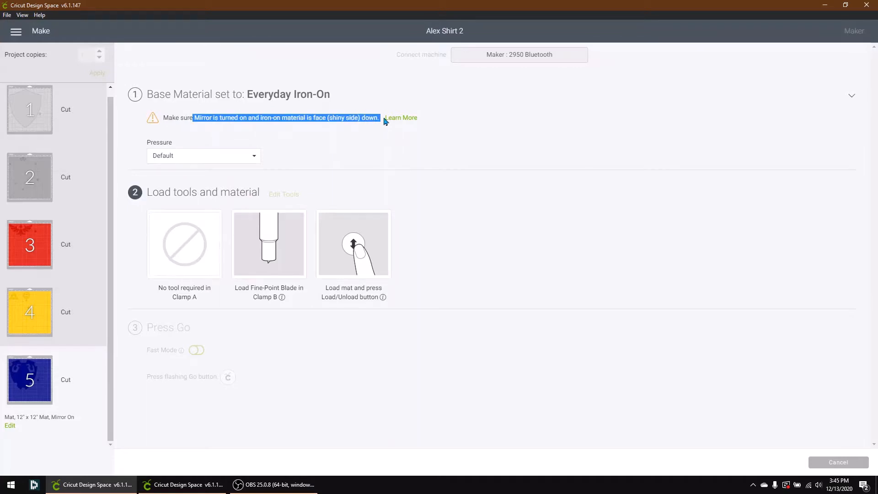